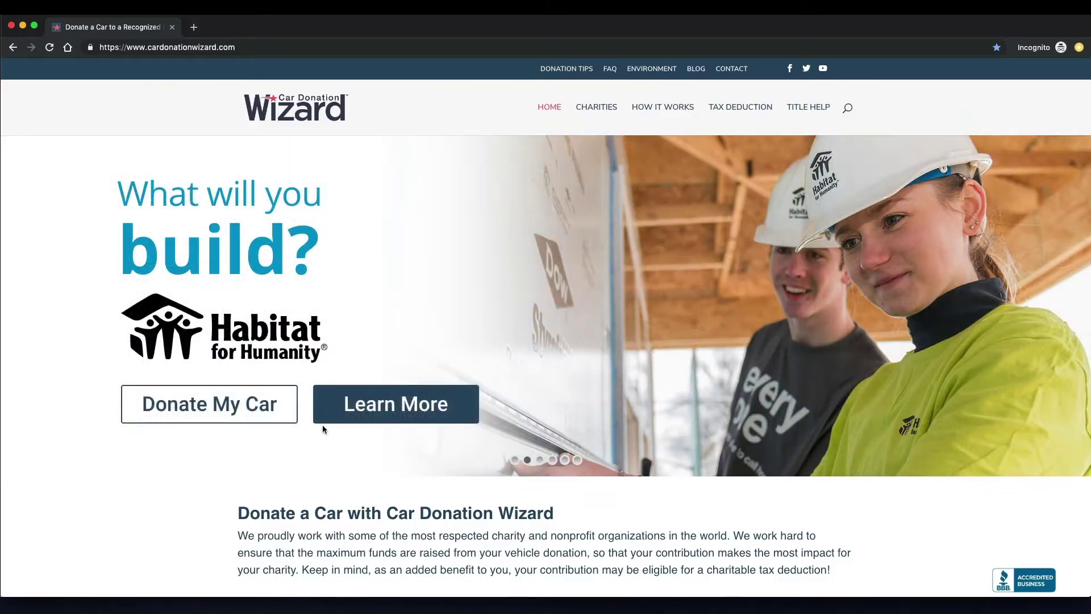
Choose 'Donate My Car' under the Habitat for Humanity banner to begin the donation.
{"action": "left_click", "coordinate": [234, 417]}
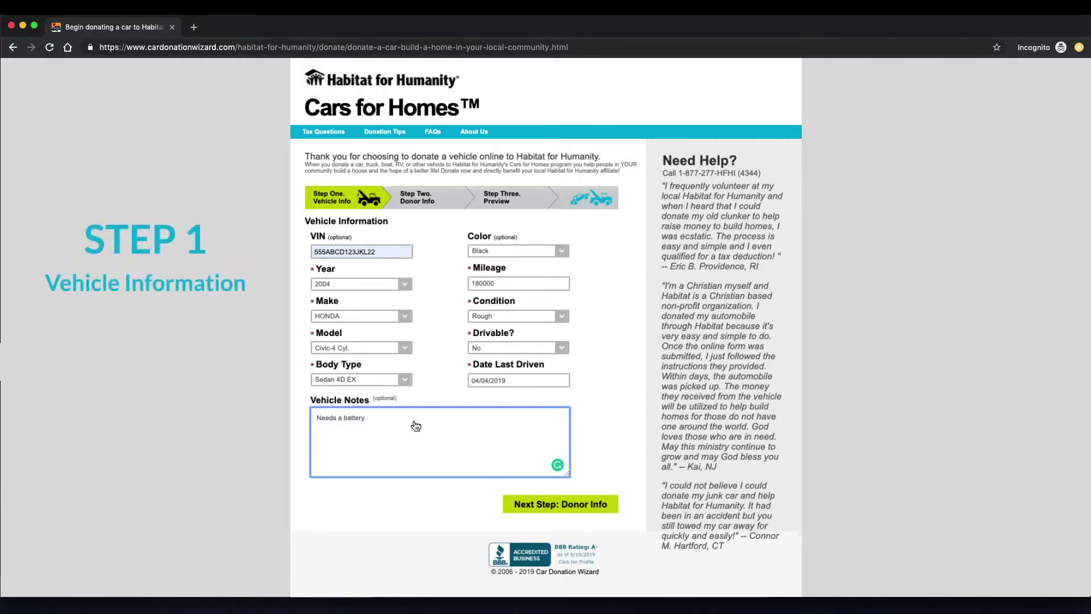
Submit the vehicle form with 'Next Step: Donor Info'.
{"action": "left_click", "coordinate": [612, 506]}
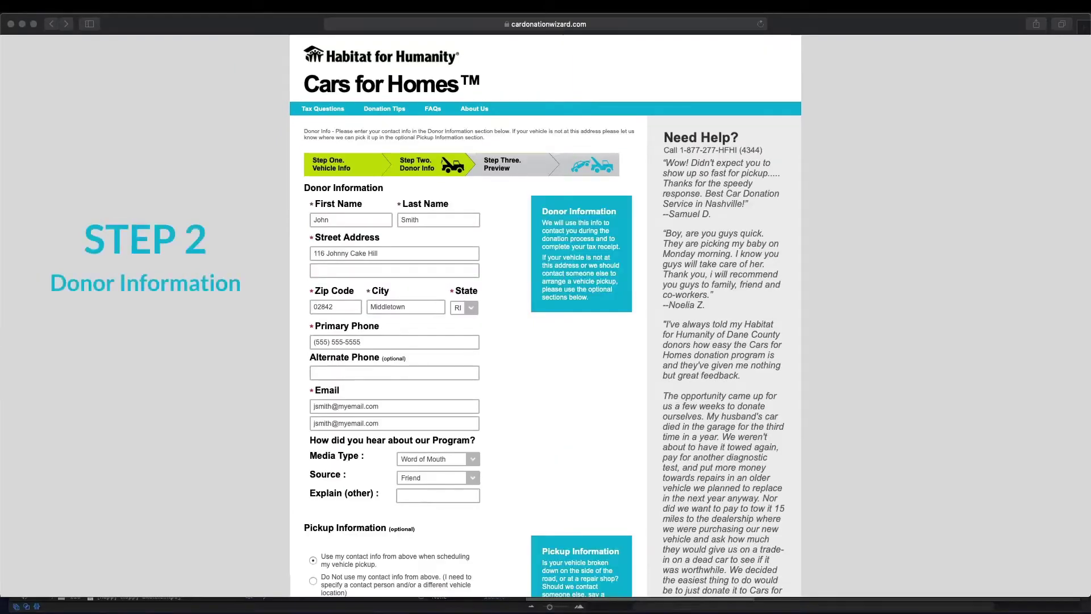
{"action": "scroll", "coordinate": [546, 316], "scroll_direction": "down", "scroll_amount": 2}
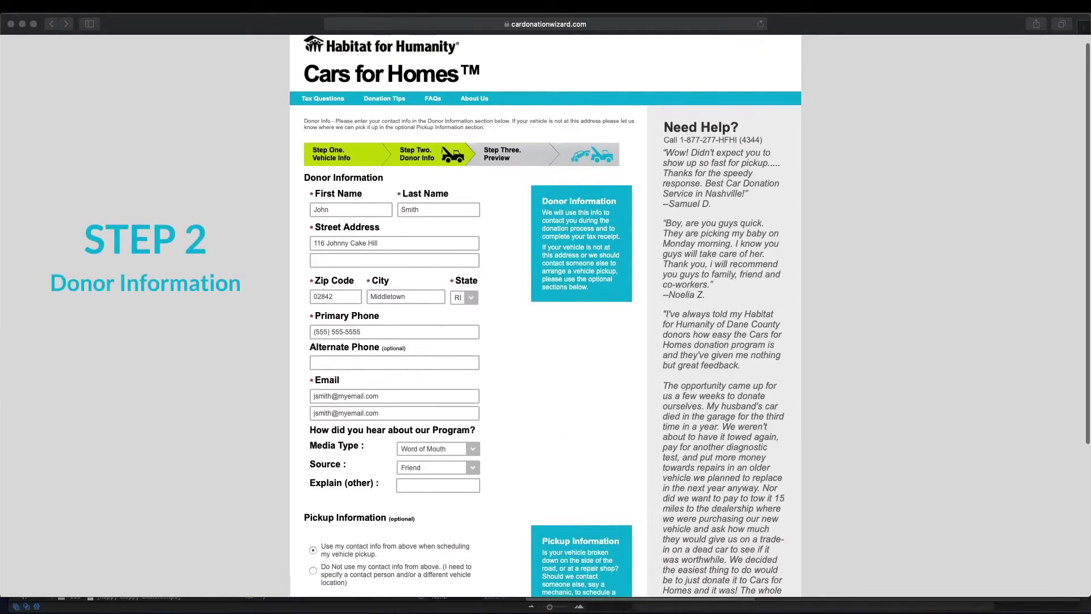
{"action": "scroll", "coordinate": [546, 316], "scroll_direction": "down", "scroll_amount": 3}
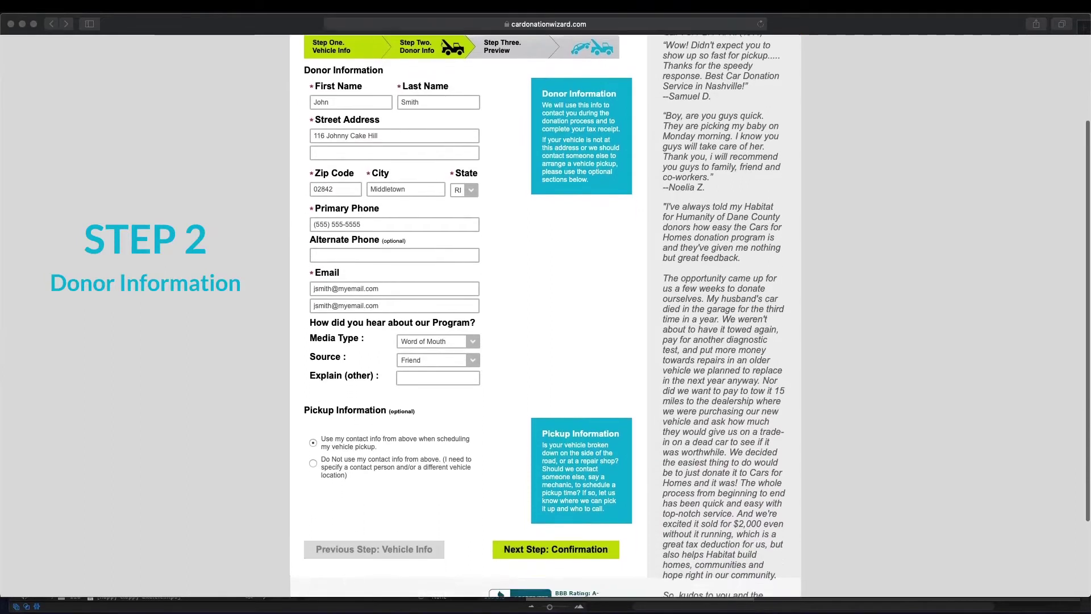
{"action": "scroll", "coordinate": [545, 315], "scroll_direction": "down", "scroll_amount": 1}
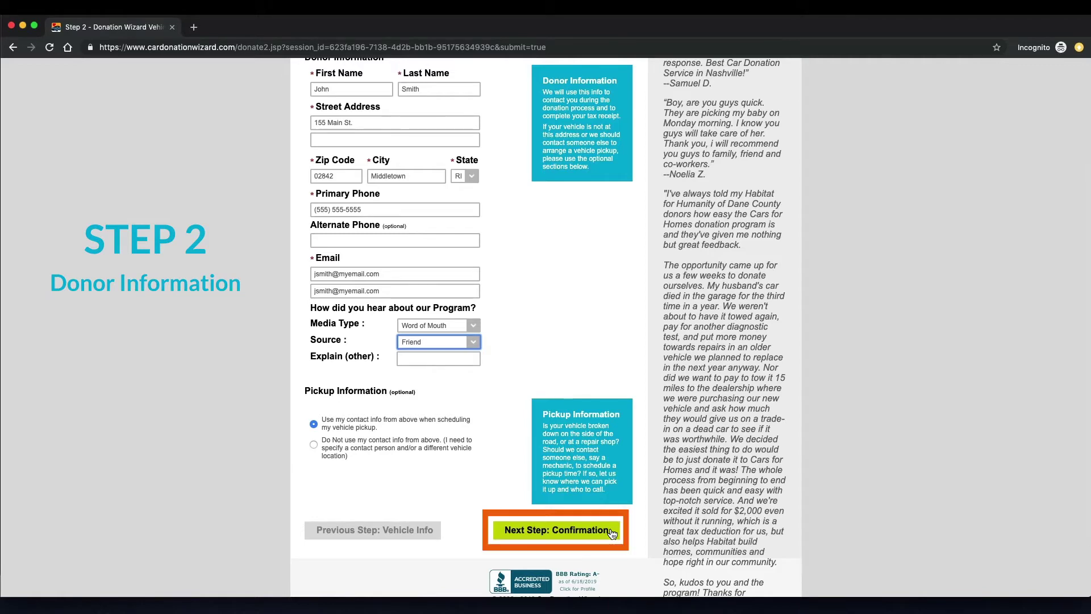
Continue with 'Next Step: Confirmation' to the Step 3 Preview page.
{"action": "left_click", "coordinate": [611, 533]}
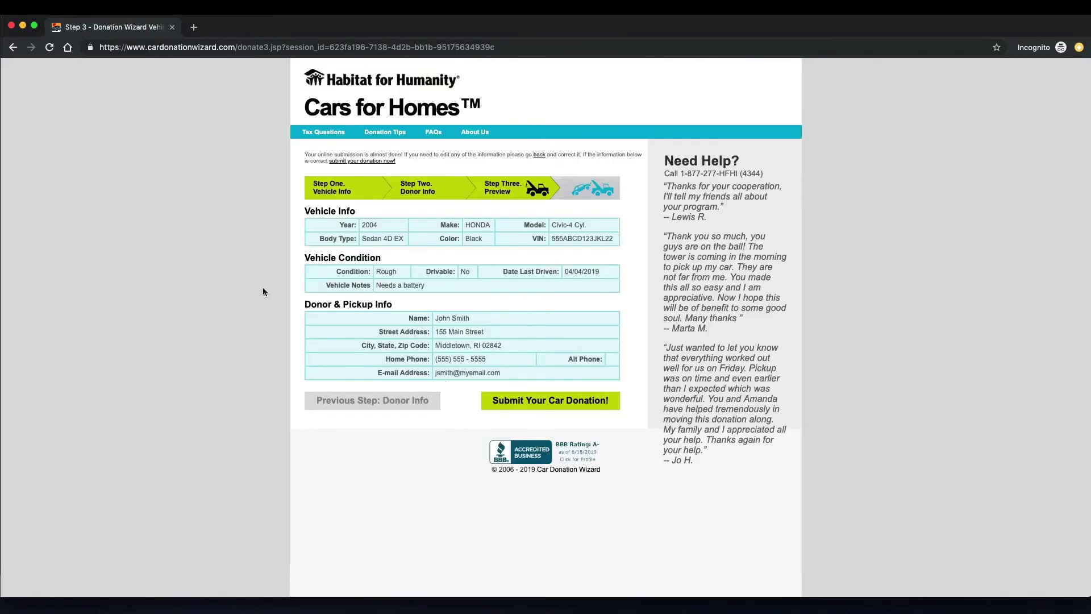